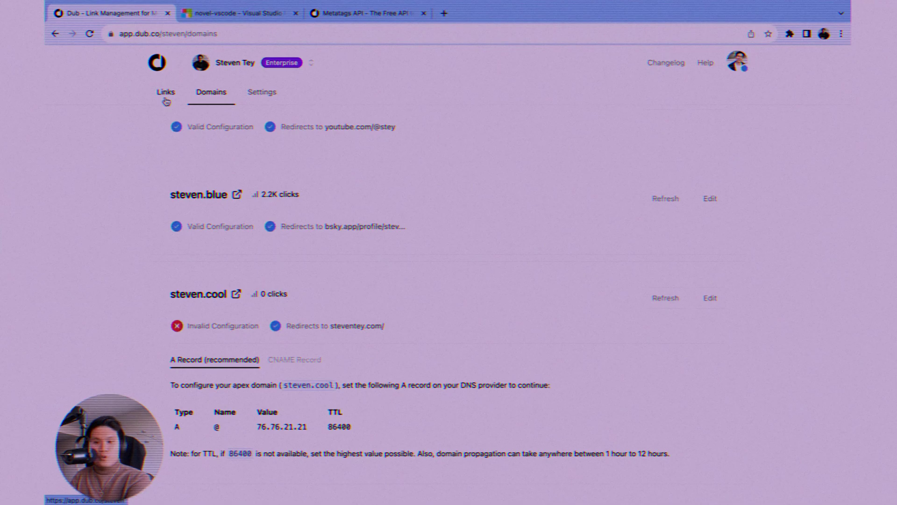
Go back to all links, filter to steven.yt and clear it, then start a new short link.
left_click(166, 98)
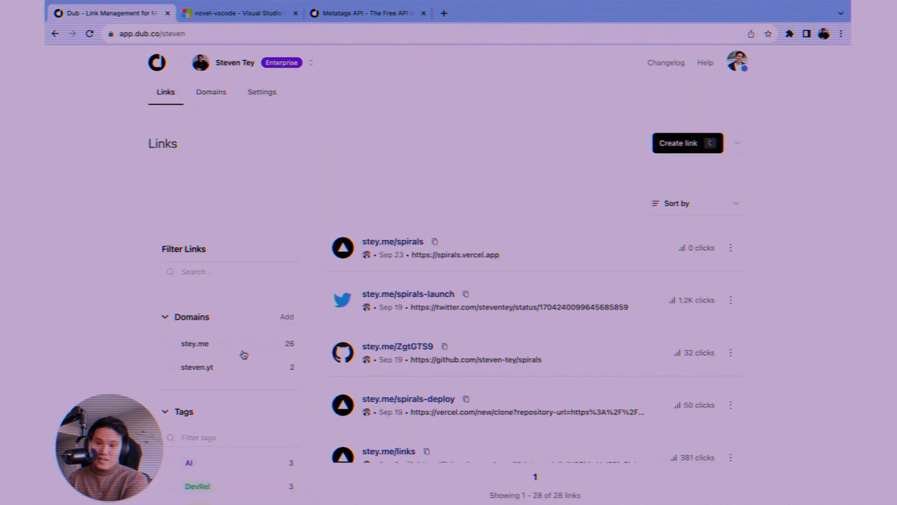
left_click(229, 369)
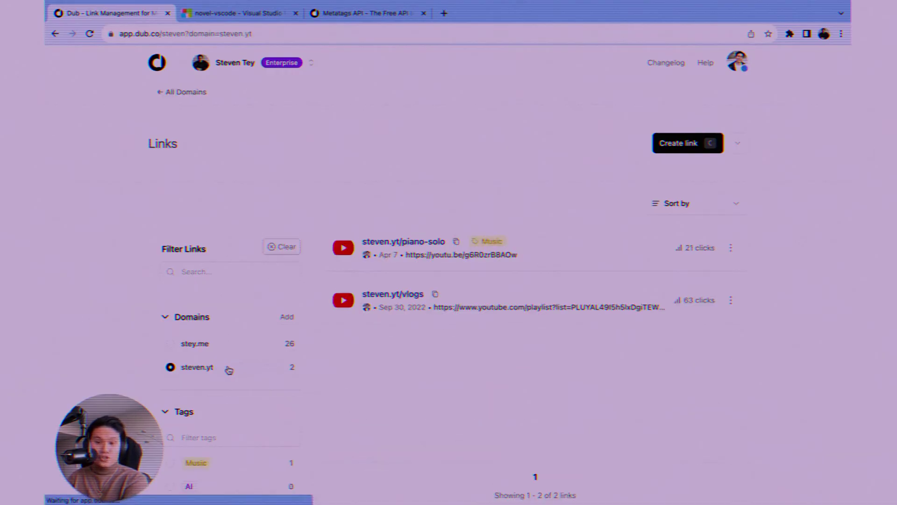
left_click(281, 246)
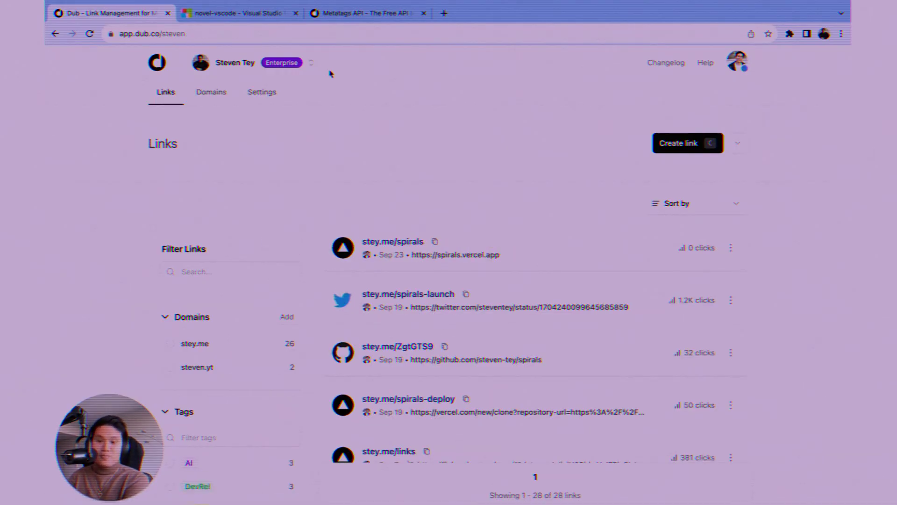
left_click(673, 147)
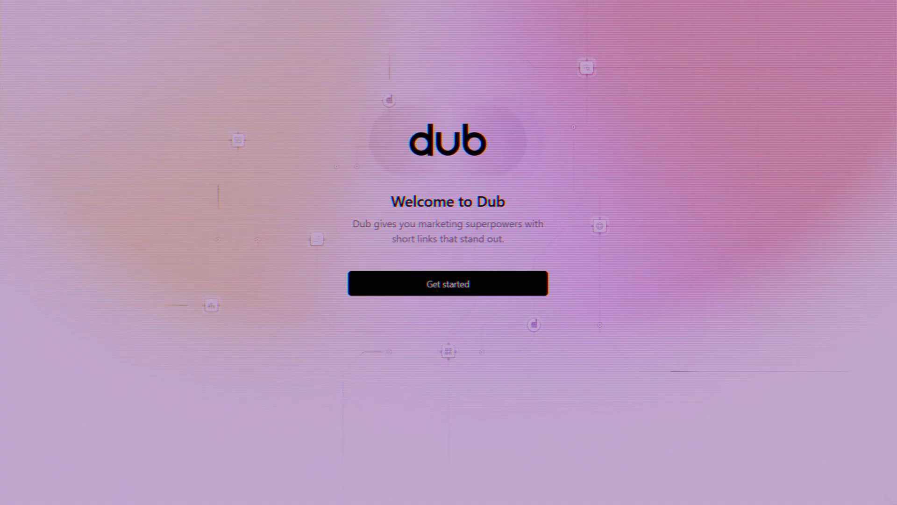
left_click(451, 291)
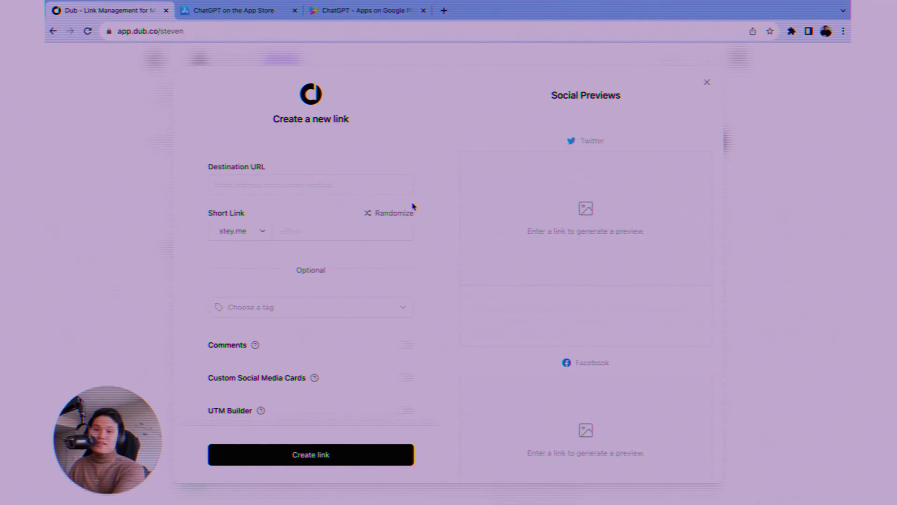
left_click(363, 188)
type("https://chat.openai.com/")
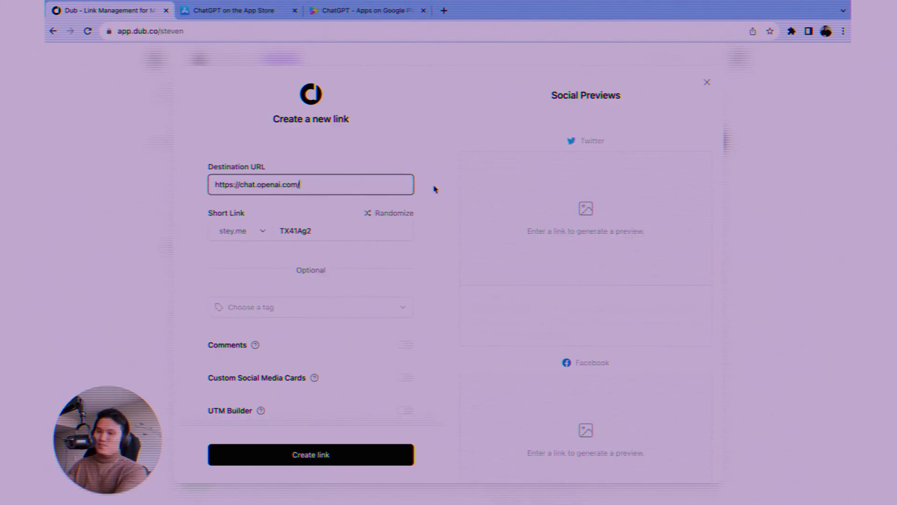
left_click(353, 231)
key("ctrl+a")
type("ch")
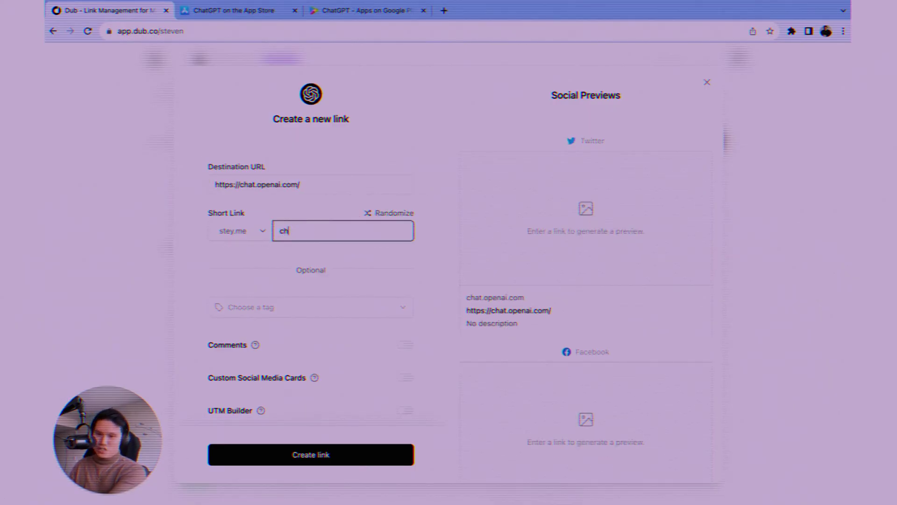
type("atgpt-test")
left_click(434, 265)
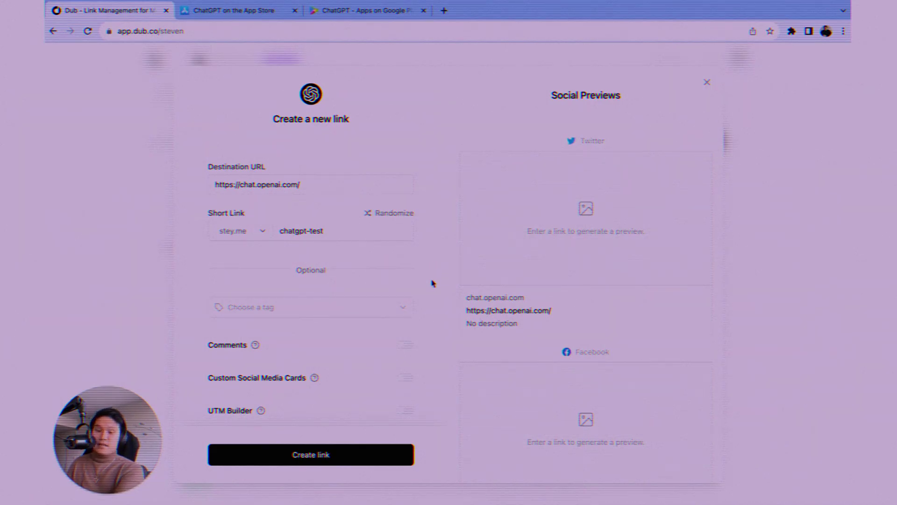
Enable iOS targeting pointing to the ChatGPT App Store page.
scroll(433, 282, "down", 5)
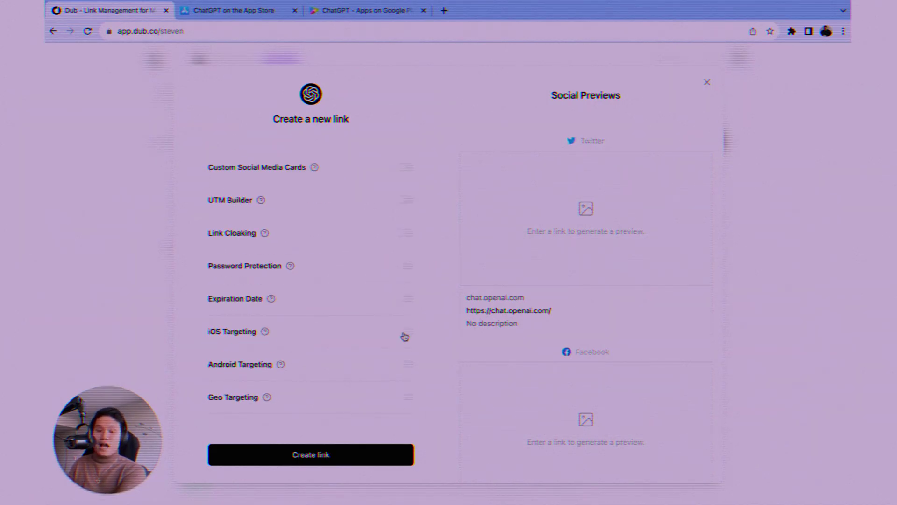
left_click(405, 332)
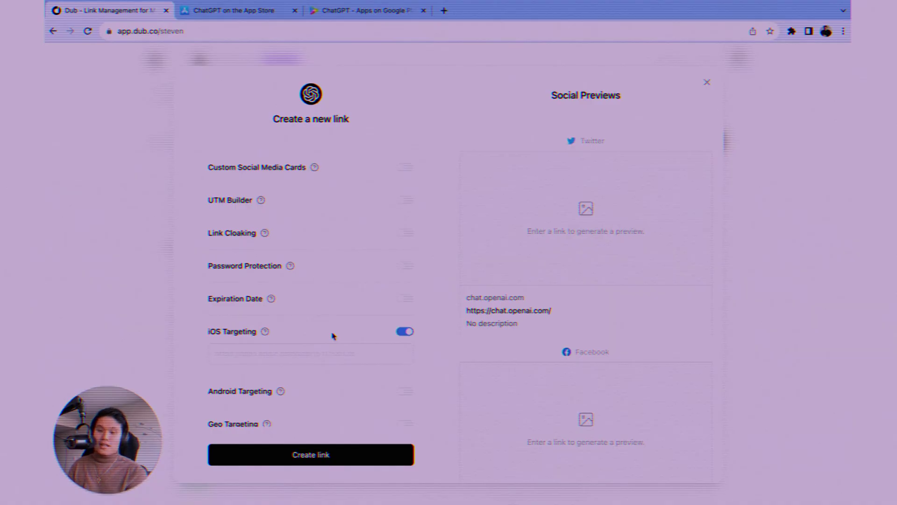
left_click(330, 355)
key("ctrl+v")
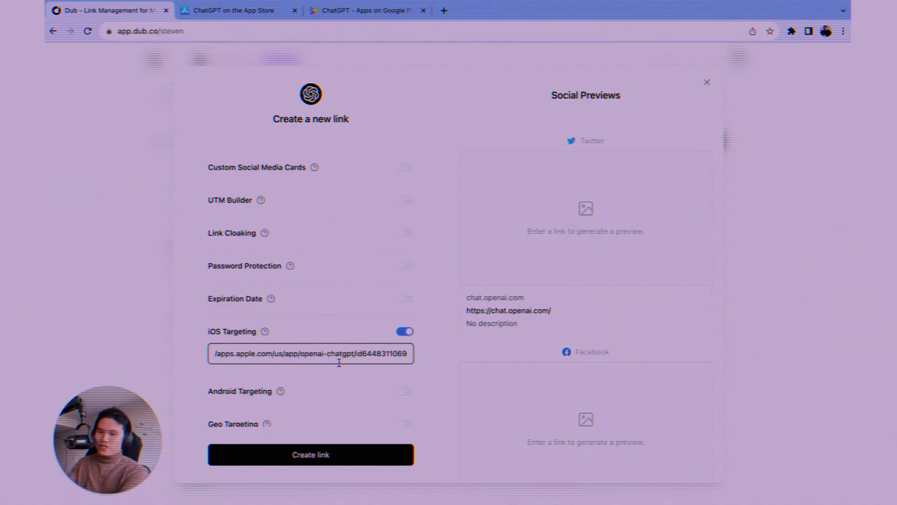
Enable Android targeting to the ChatGPT Google Play page and create the link.
scroll(403, 370, "down", 1)
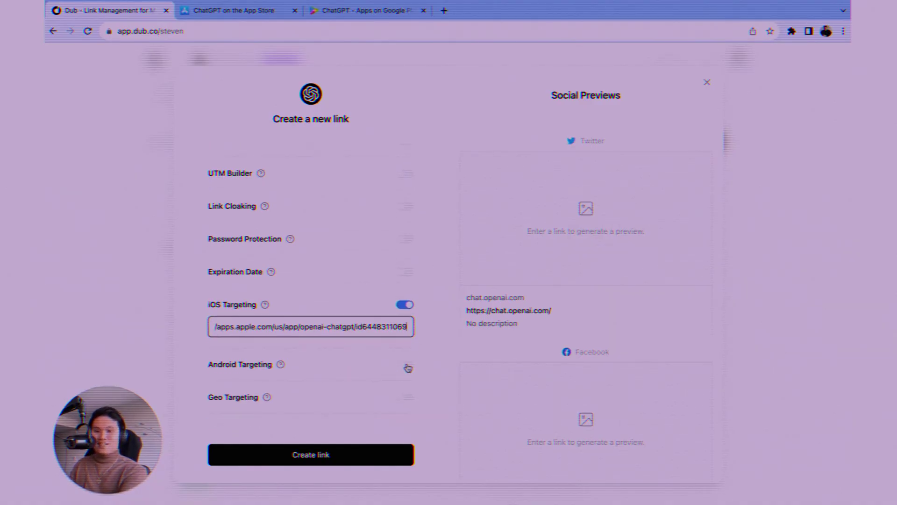
left_click(405, 367)
scroll(363, 363, "down", 1)
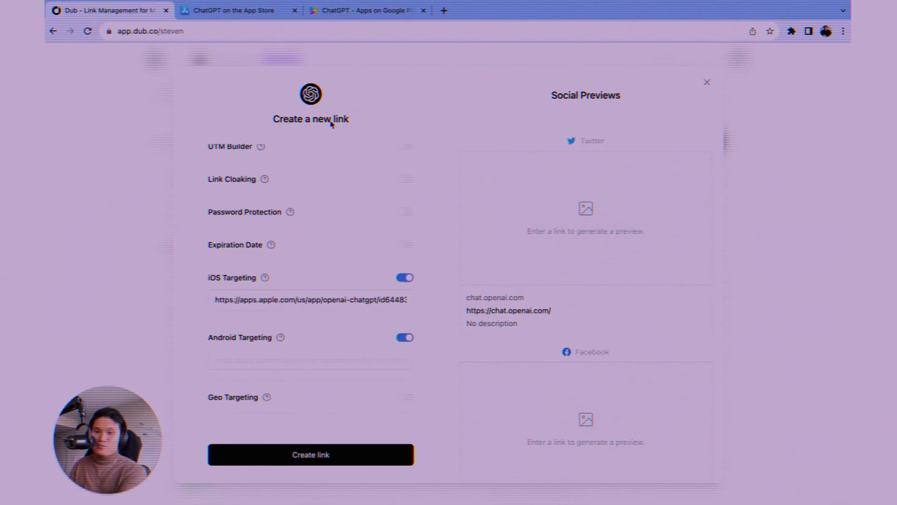
left_click(335, 357)
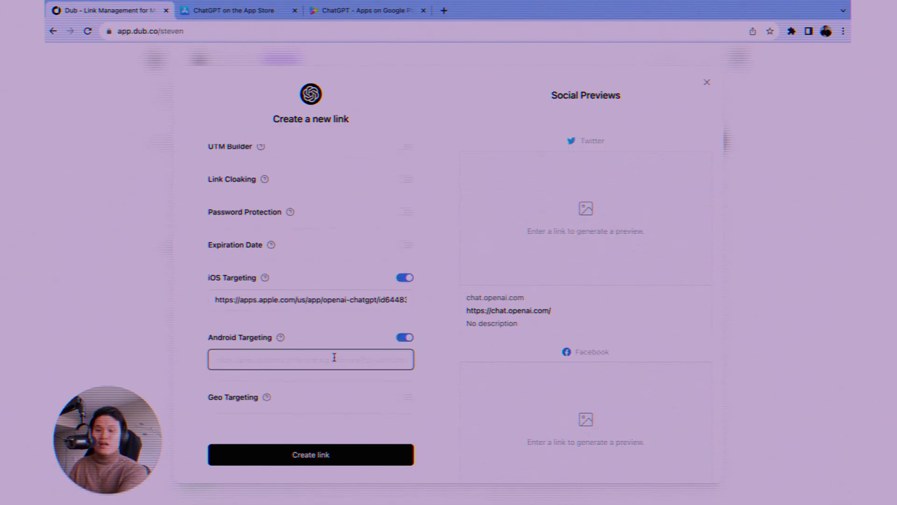
key("ctrl+v")
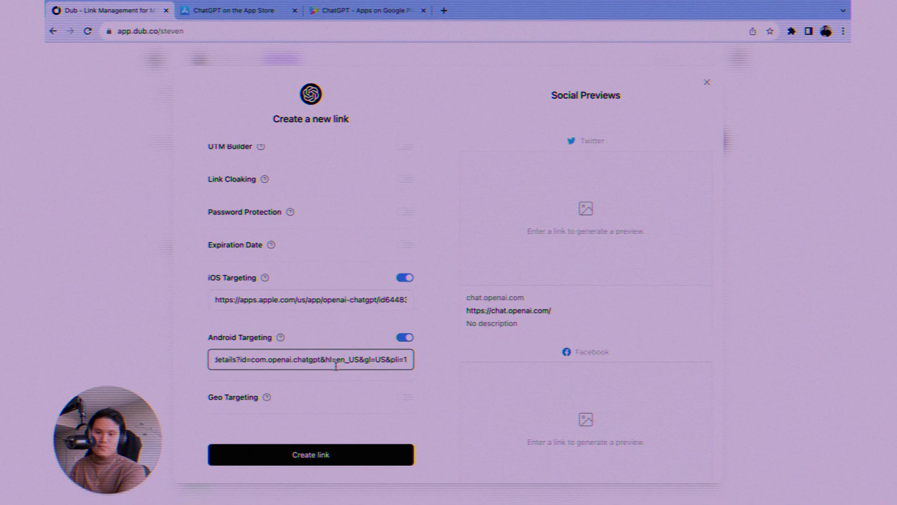
left_click(383, 395)
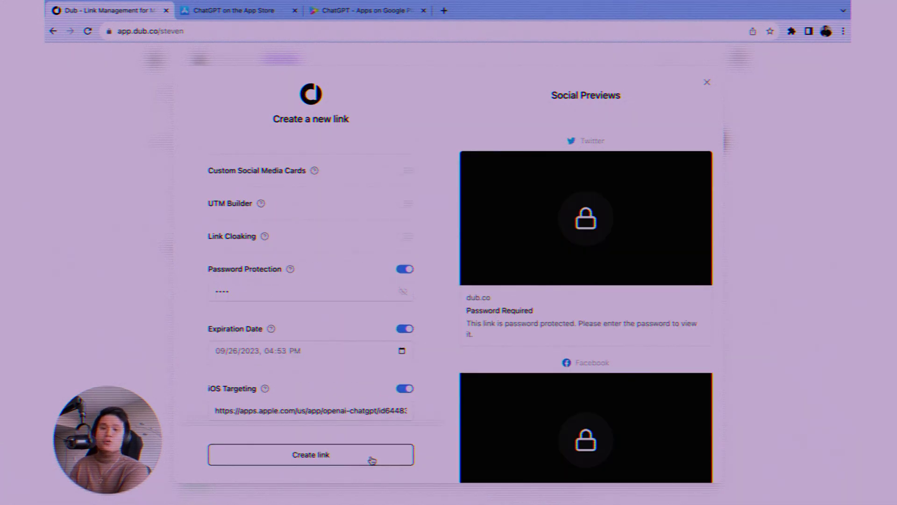
left_click(373, 460)
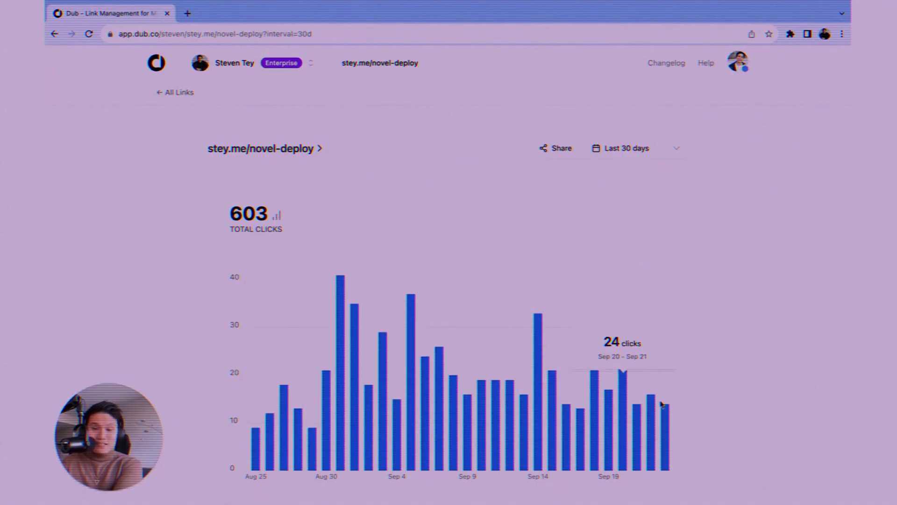
Switch the stats range through last 7 days, 3 months and all time, ending on 30 days.
left_click(625, 159)
left_click(644, 223)
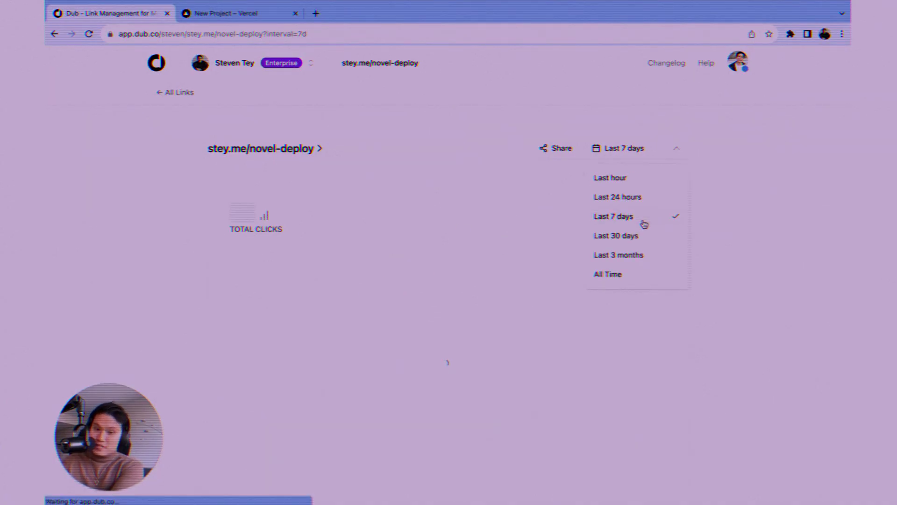
left_click(644, 255)
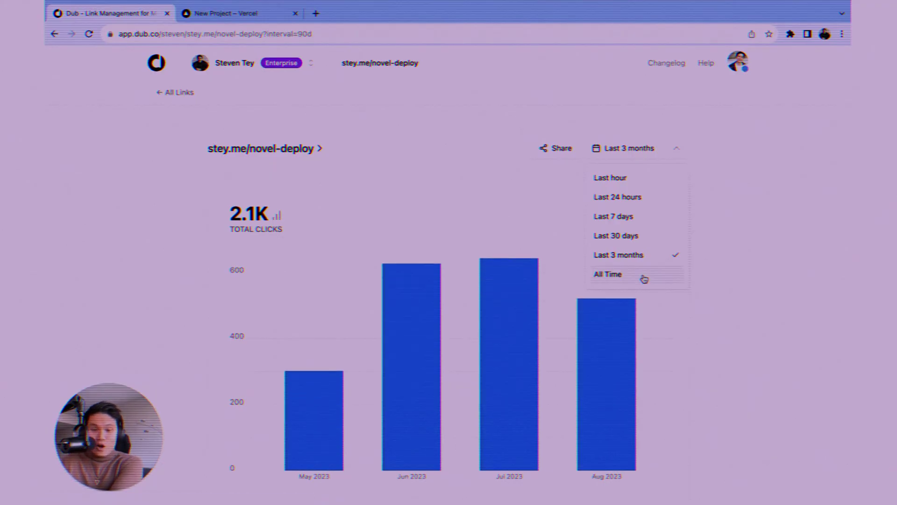
left_click(643, 274)
left_click(616, 237)
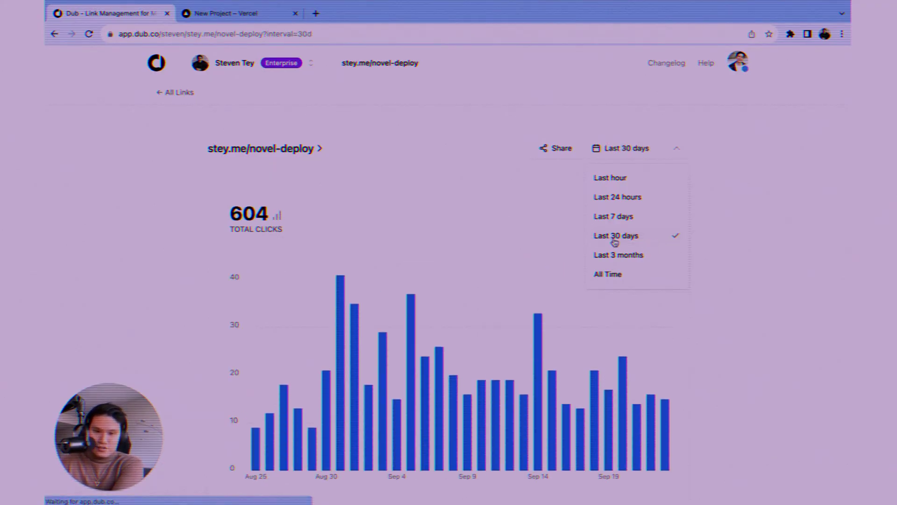
left_click(449, 235)
Break down locations by city, devices by browser, and device clicks by bot.
scroll(467, 259, "down", 7)
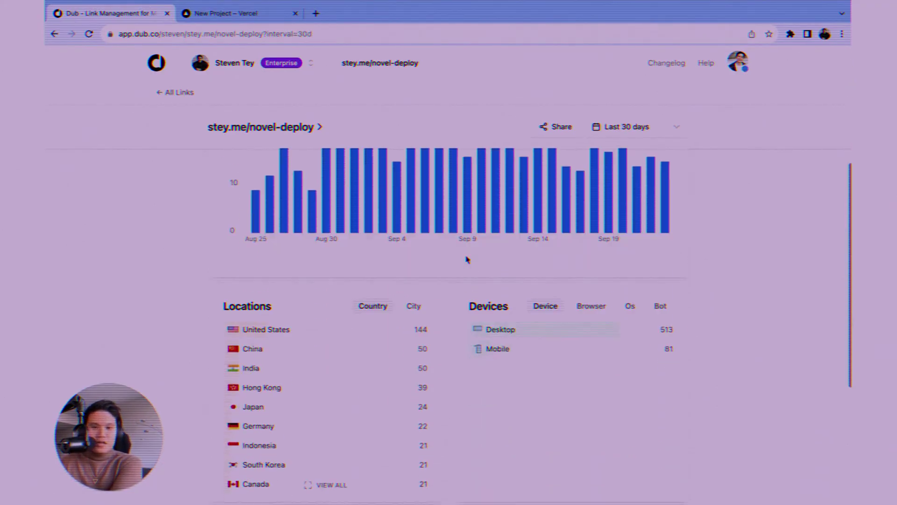
left_click(414, 233)
left_click(597, 234)
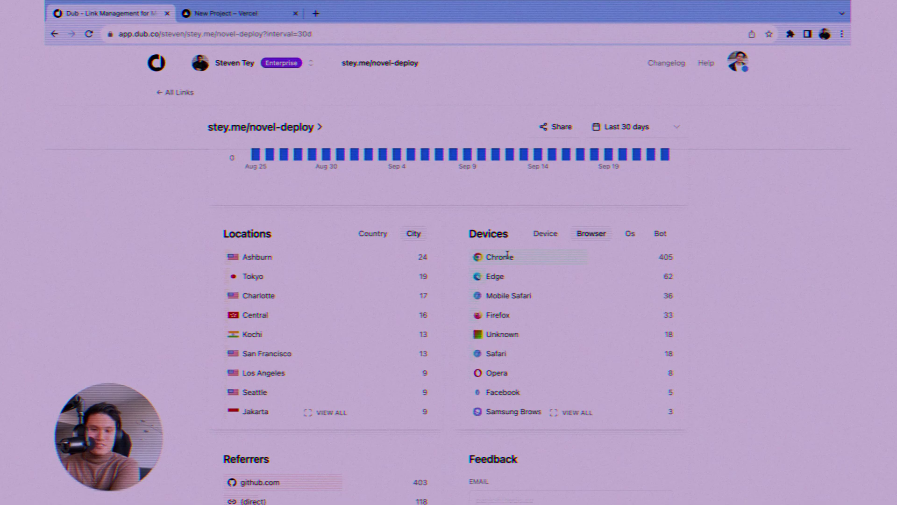
left_click(660, 233)
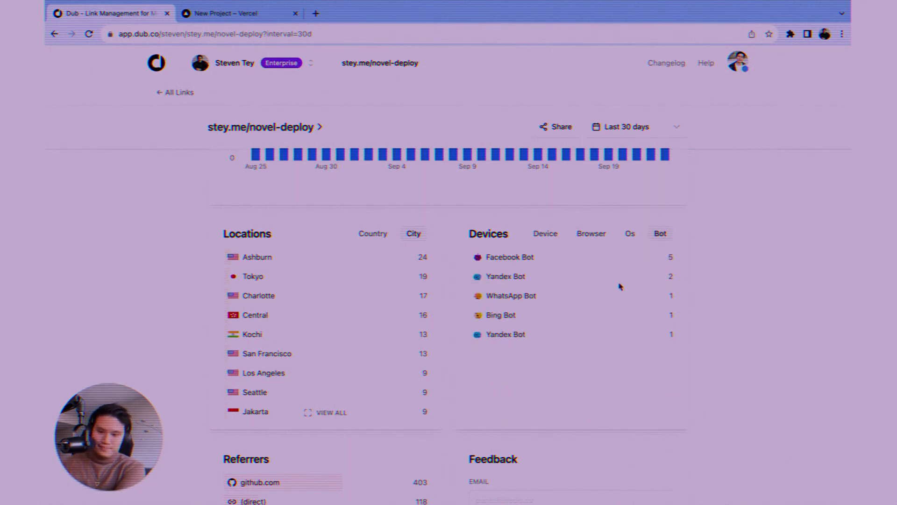
scroll(617, 286, "down", 3)
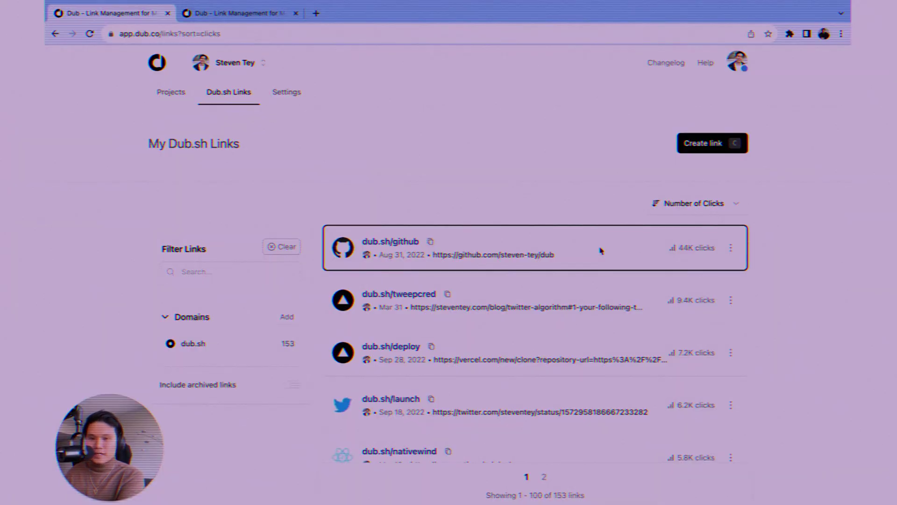
Open the github link's QR code and change its foreground colour to green.
key("q")
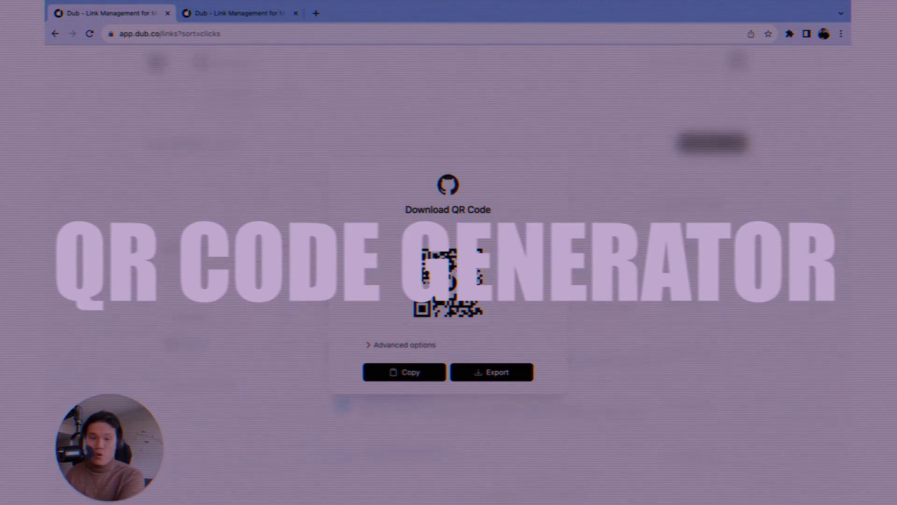
key("Escape")
left_click(730, 249)
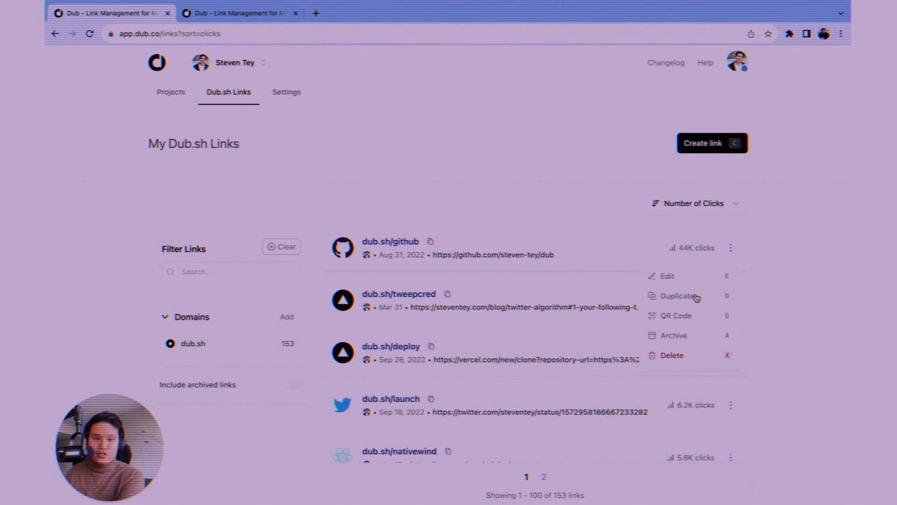
left_click(689, 317)
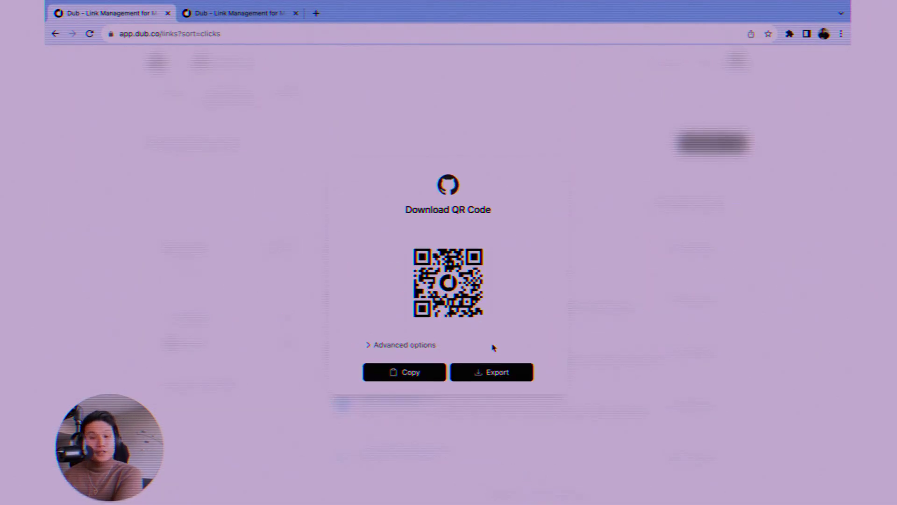
left_click(429, 345)
left_click(379, 379)
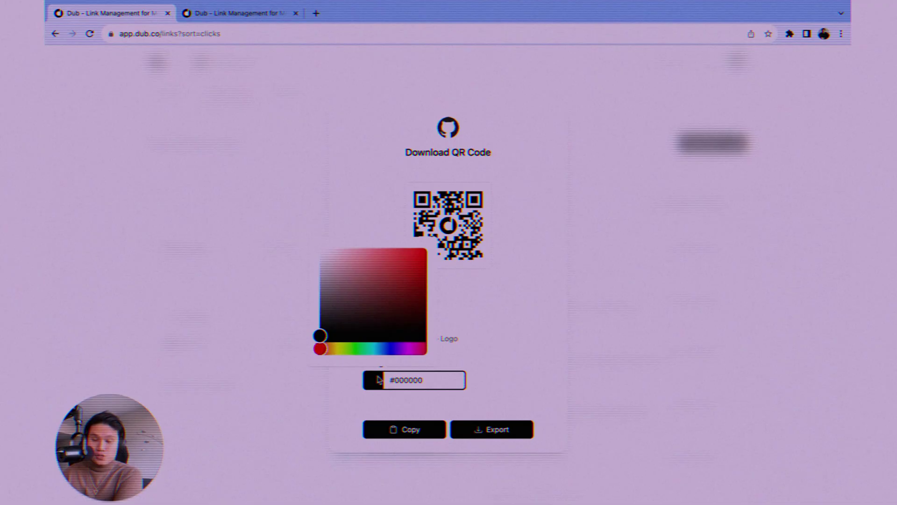
mouse_move(370, 325)
left_mouse_down()
mouse_move(425, 272)
mouse_move(411, 274)
left_mouse_up()
mouse_move(332, 356)
left_mouse_down()
mouse_move(394, 358)
mouse_move(366, 356)
left_mouse_up()
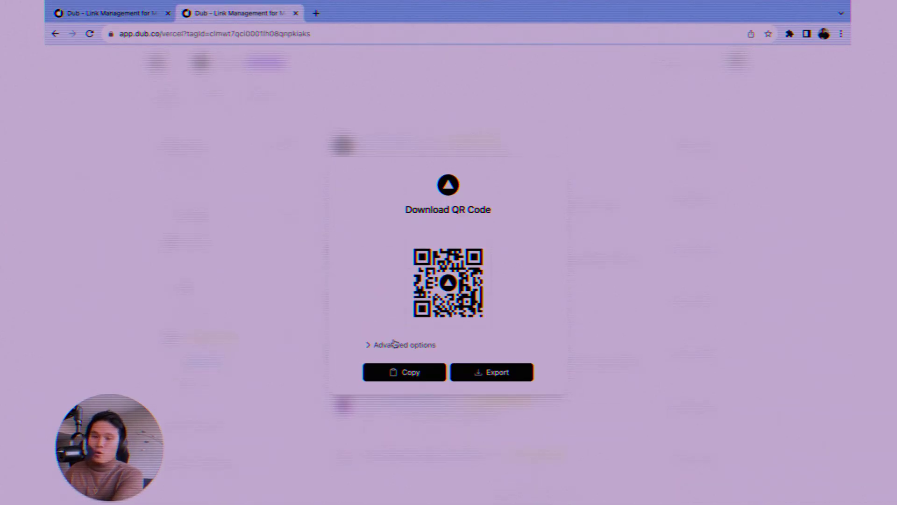
Keep the logo shown on the QR code, copy it, and view its export formats.
left_click(401, 344)
left_click(379, 340)
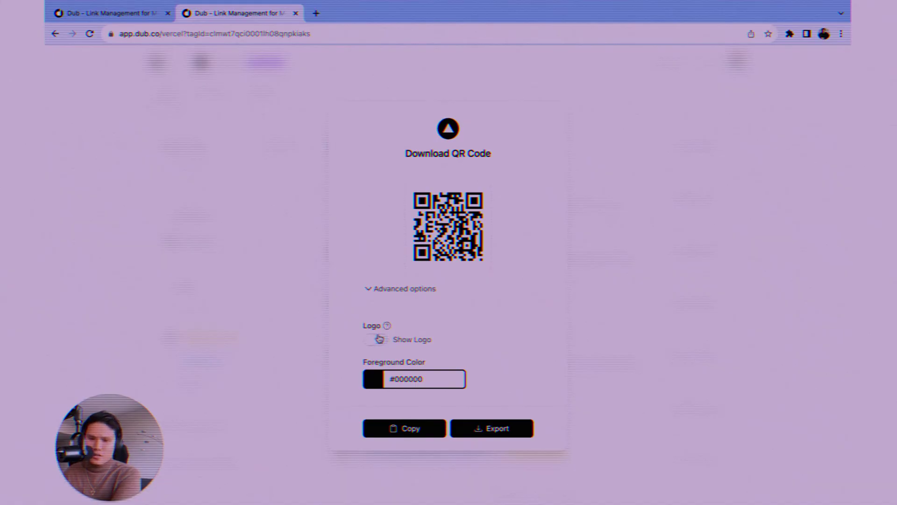
left_click(378, 341)
left_click(417, 429)
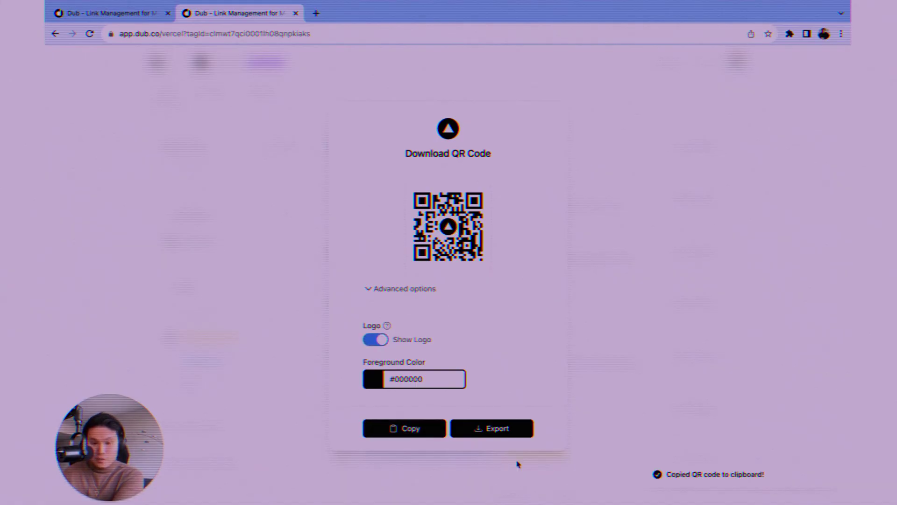
left_click(514, 427)
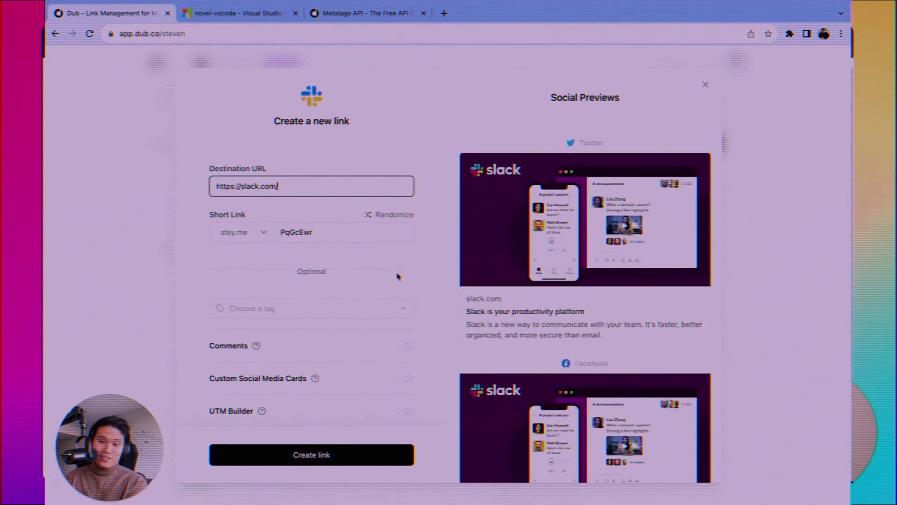
Replace the random key with slack and create the stey.me/slack link.
key("Tab")
key("Tab")
key("Tab")
type("slack")
scroll(385, 277, "down", 3)
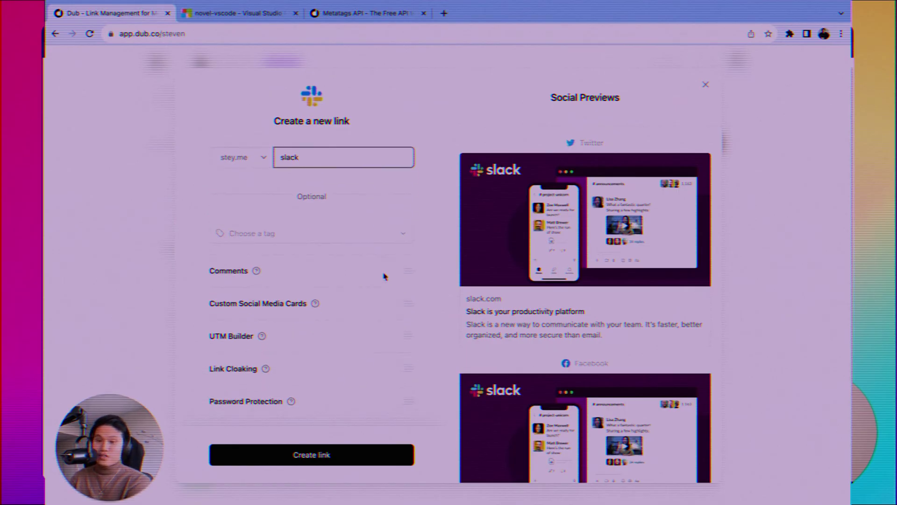
key("Return")
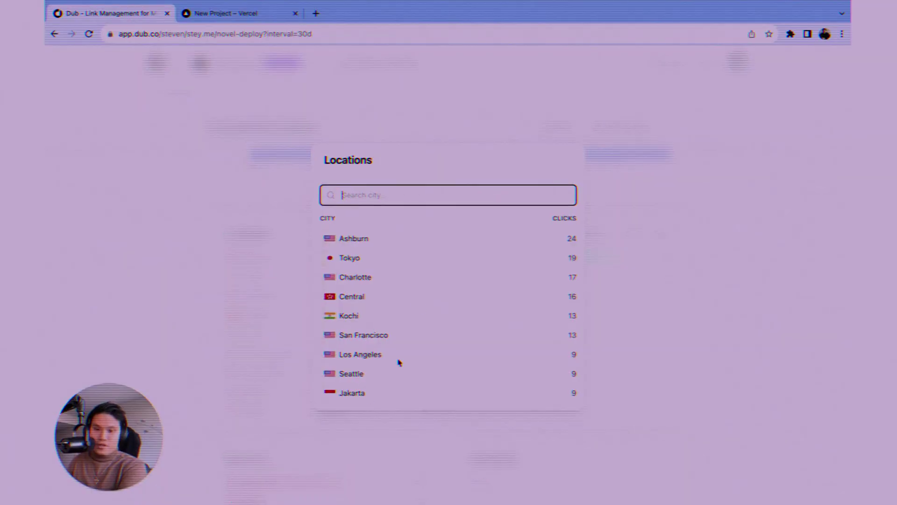
Search the city locations list for 'san'.
type("san")
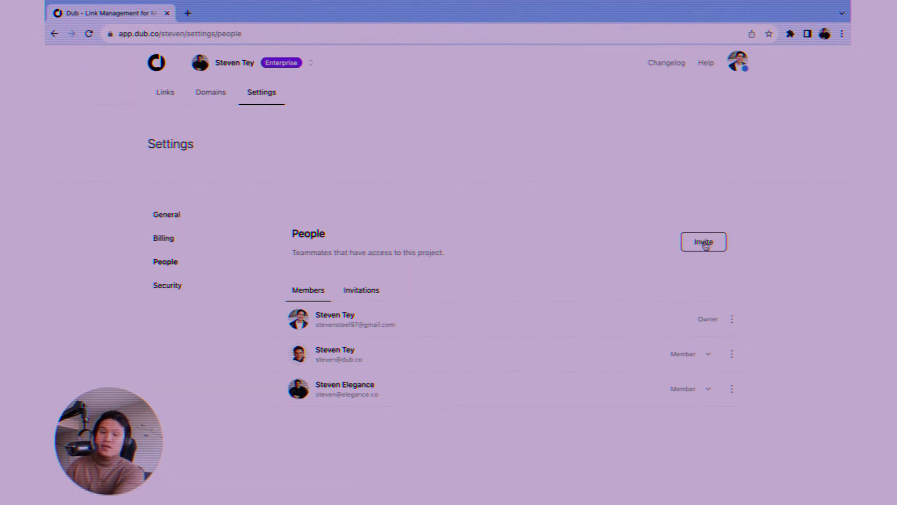
Invite a teammate by e-mail and send the project invitation.
left_click(704, 243)
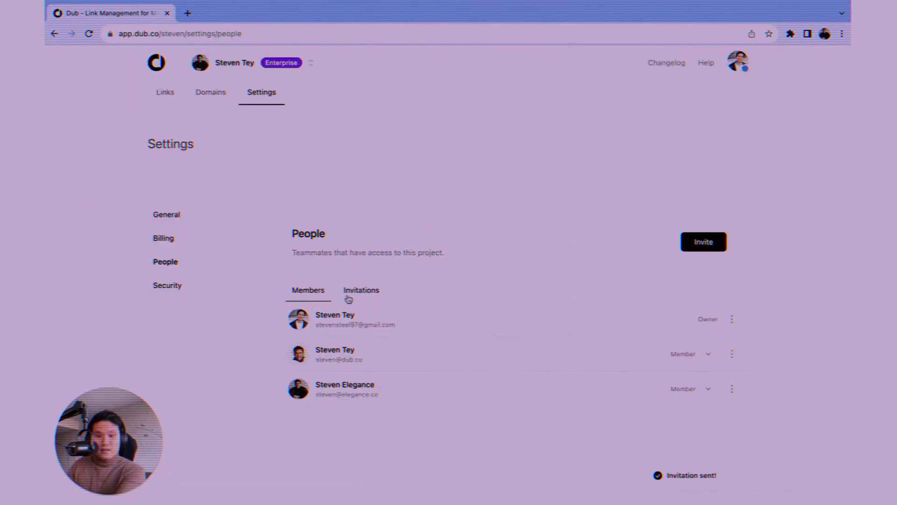
left_click(354, 292)
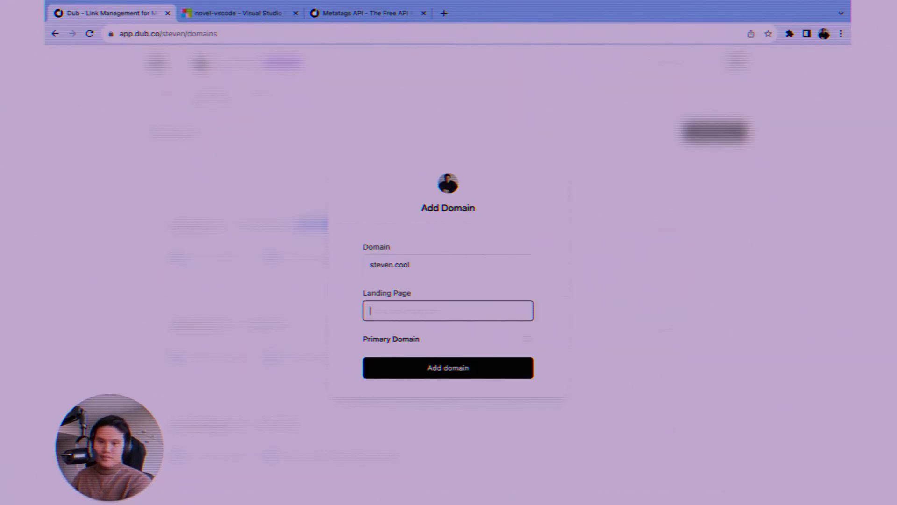
key("super+v")
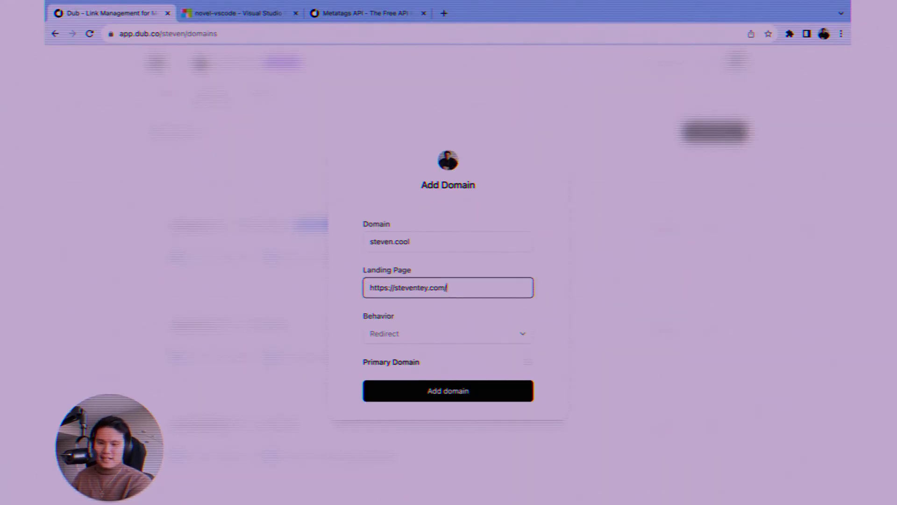
key("Return")
left_click(166, 100)
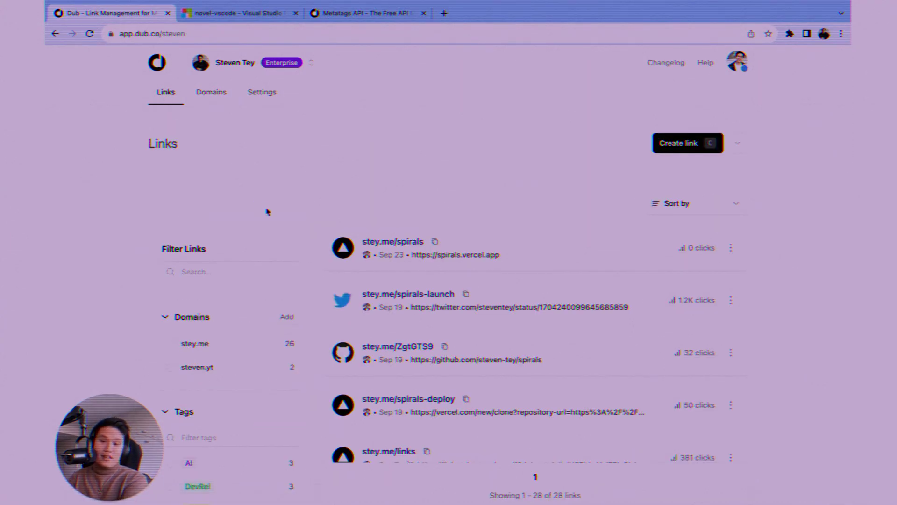
left_click(229, 370)
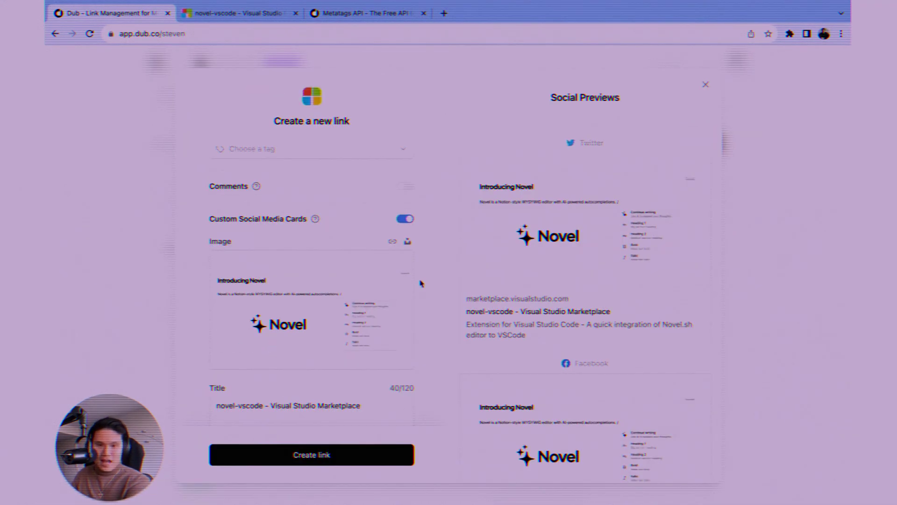
Scroll the new-link form down to the custom social media card Image and Title fields.
scroll(422, 283, "down", 1)
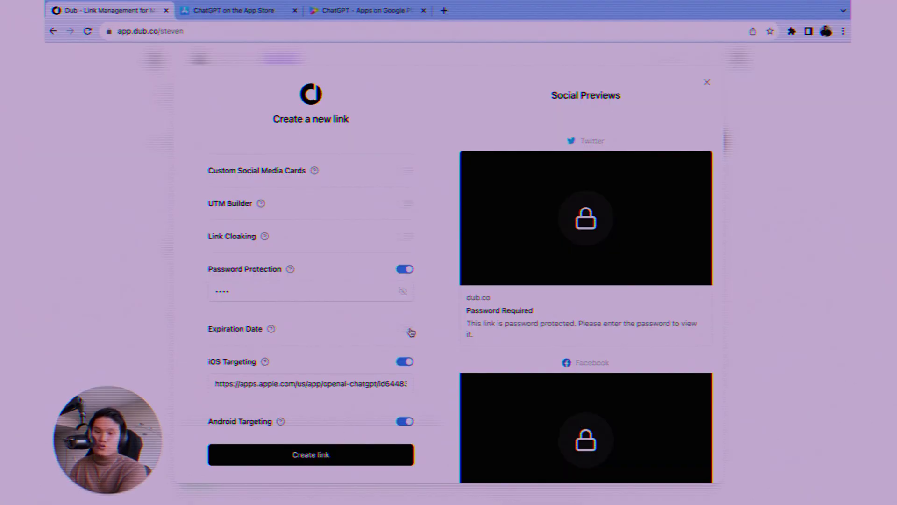
Set the link's expiration date to 09/26/2023, 04:50 PM.
left_click(403, 350)
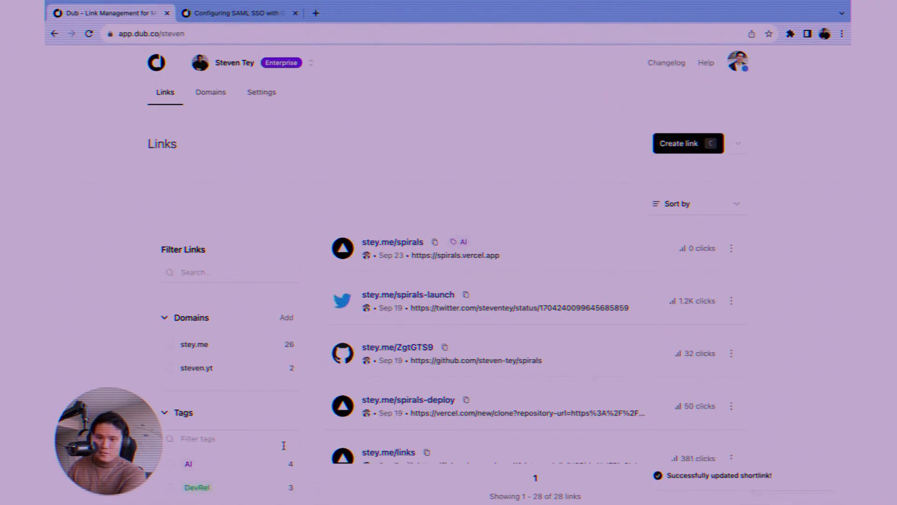
scroll(283, 446, "down", 1)
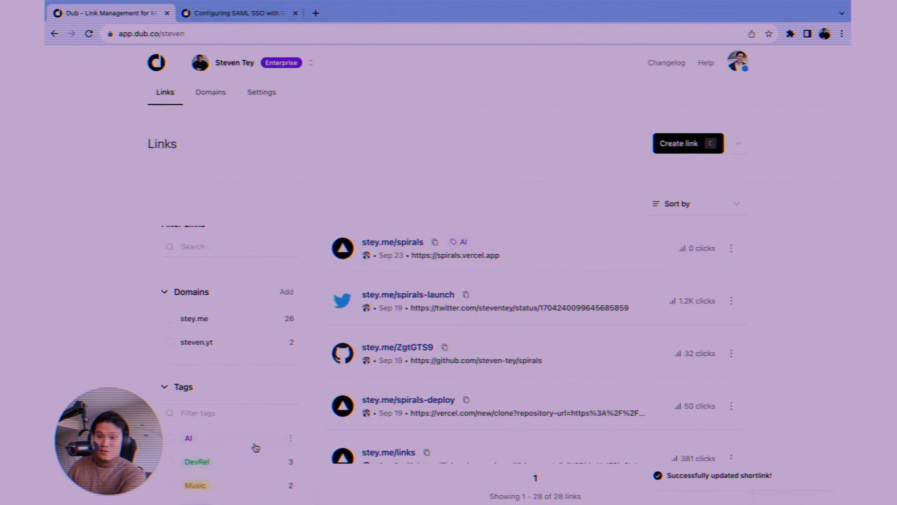